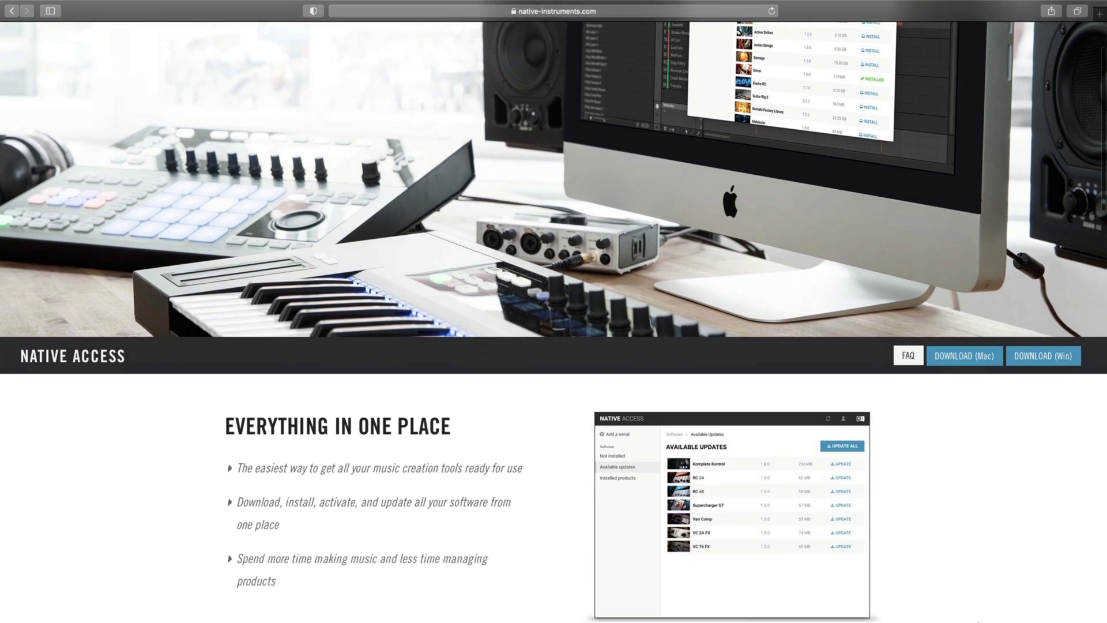
Download the 48.9 MB Native Access Mac installer and open its .dmg from Safari's downloads.
scroll(553, 323, down, 1)
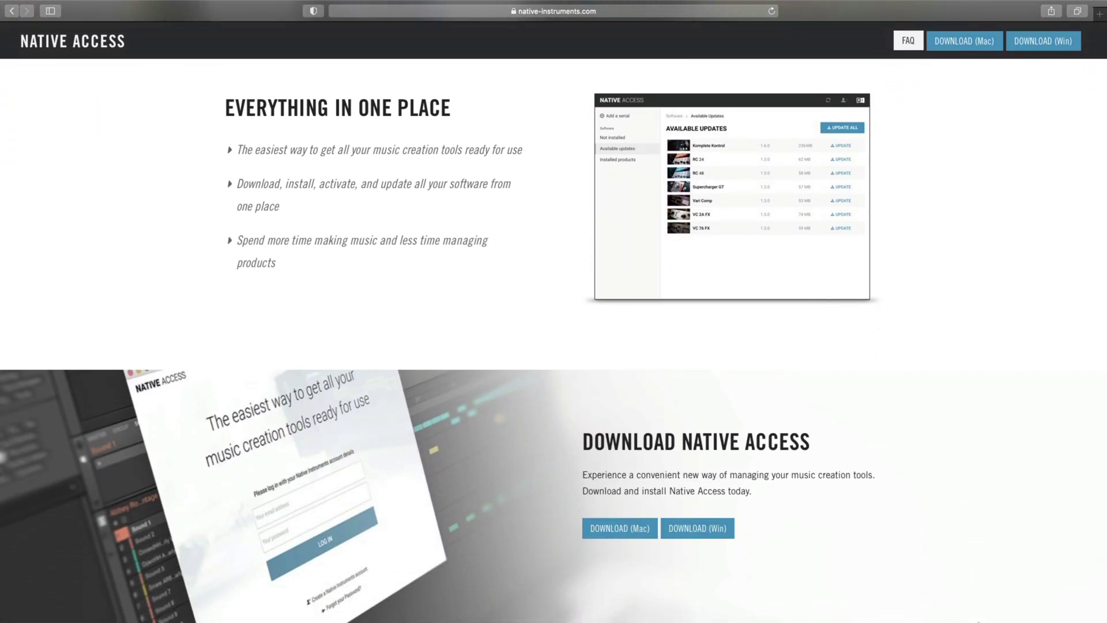
scroll(554, 340, down, 6)
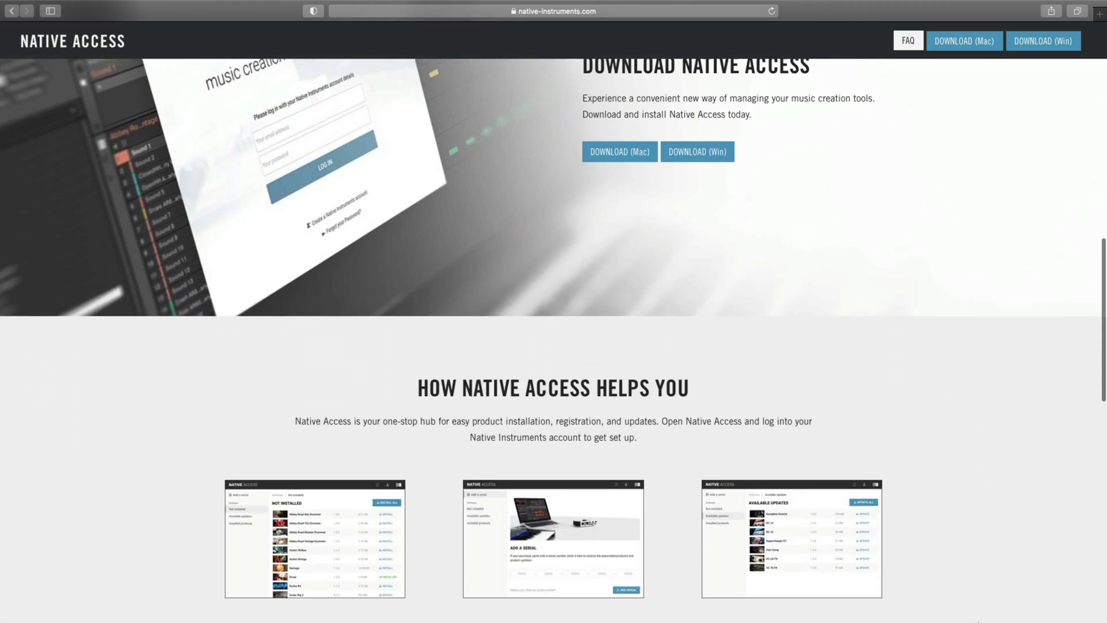
scroll(553, 340, down, 3)
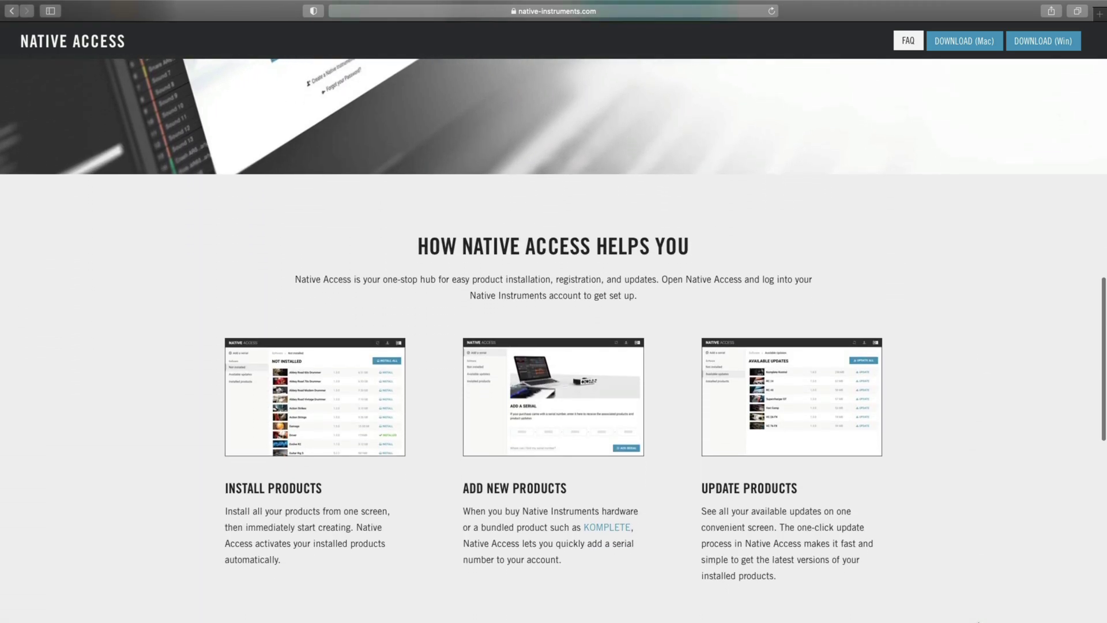
scroll(554, 312, up, 7)
scroll(553, 311, up, 9)
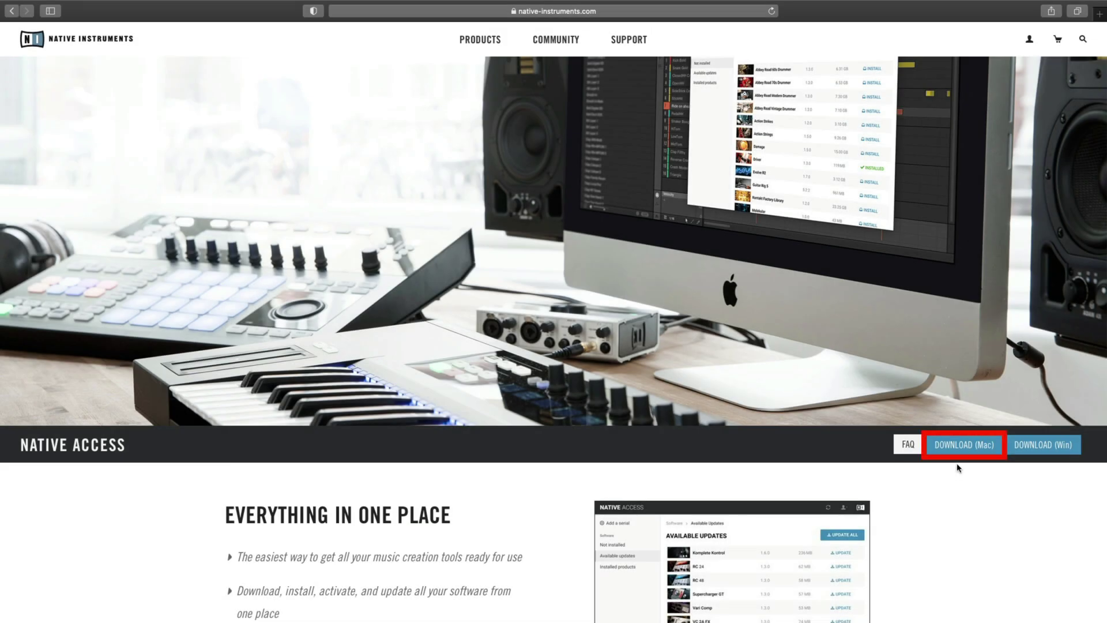
click(962, 445)
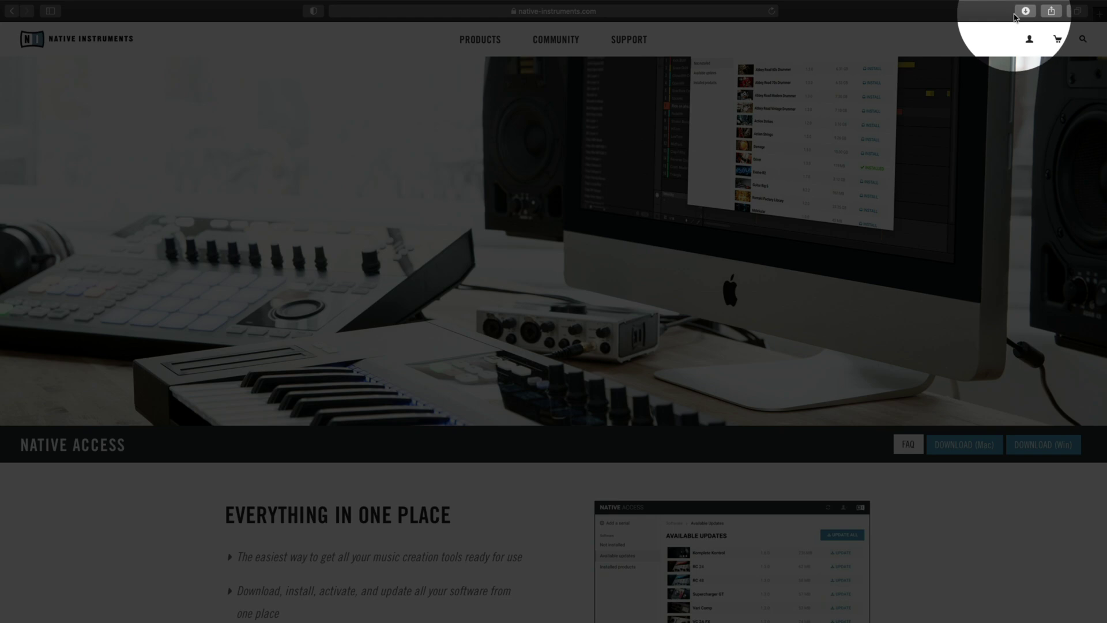
click(1021, 12)
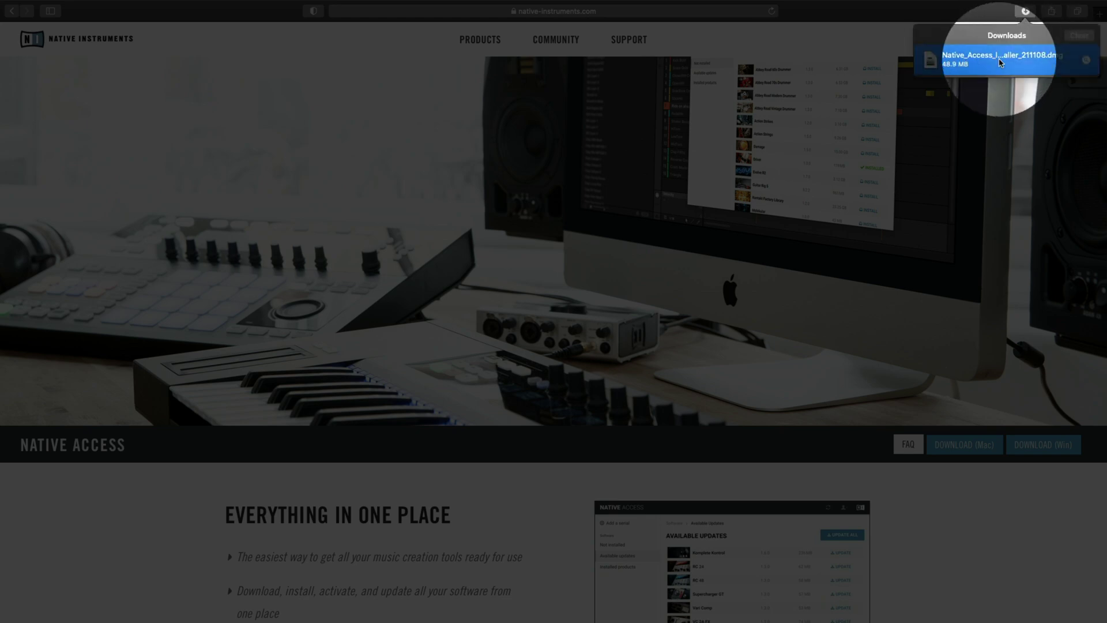
double_click(1003, 65)
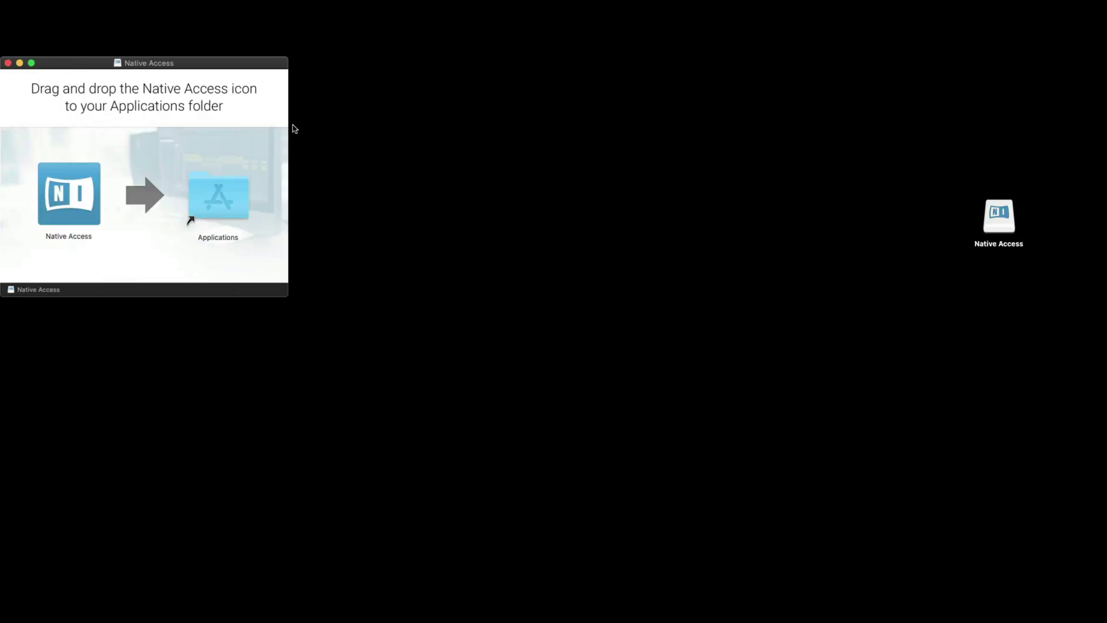
Drag Native Access into Applications, then launch it from the Applications folder.
drag(68, 190, 208, 194)
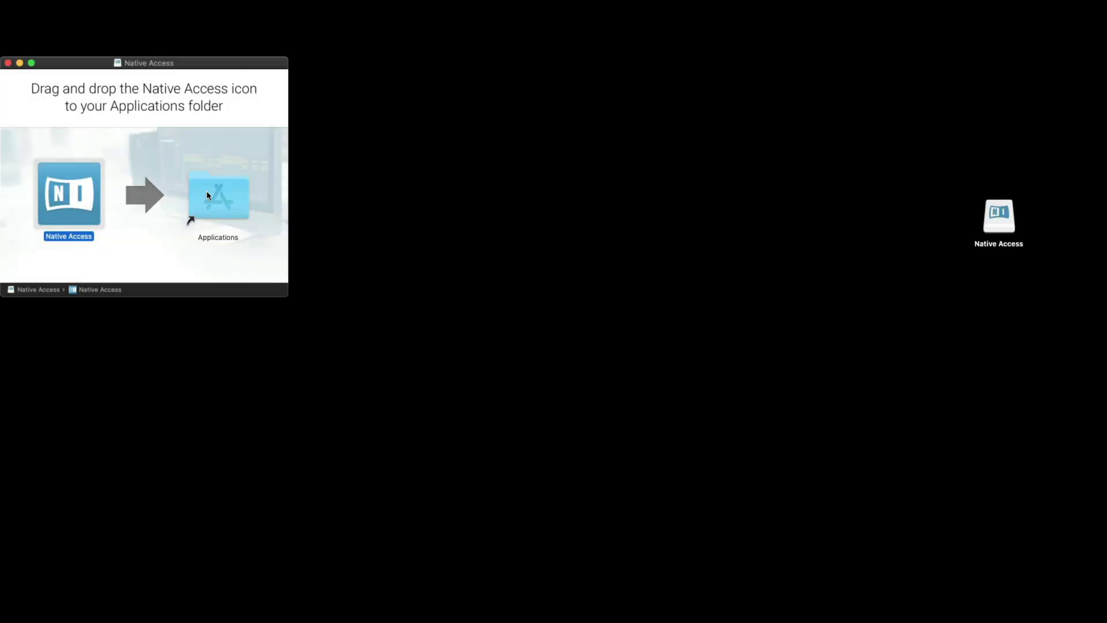
double_click(217, 198)
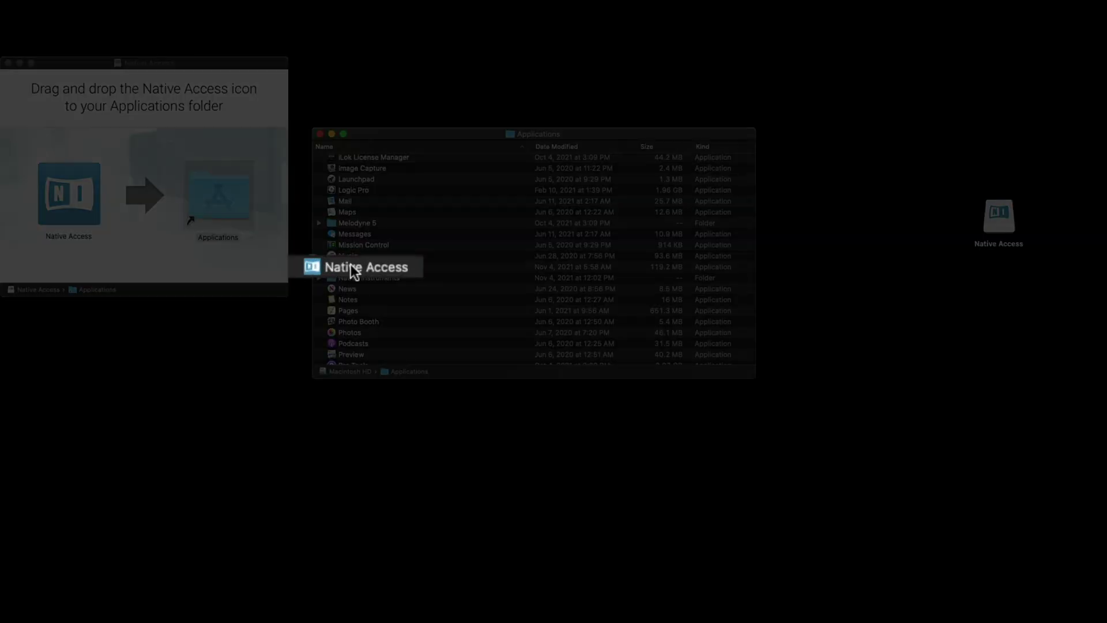
double_click(351, 264)
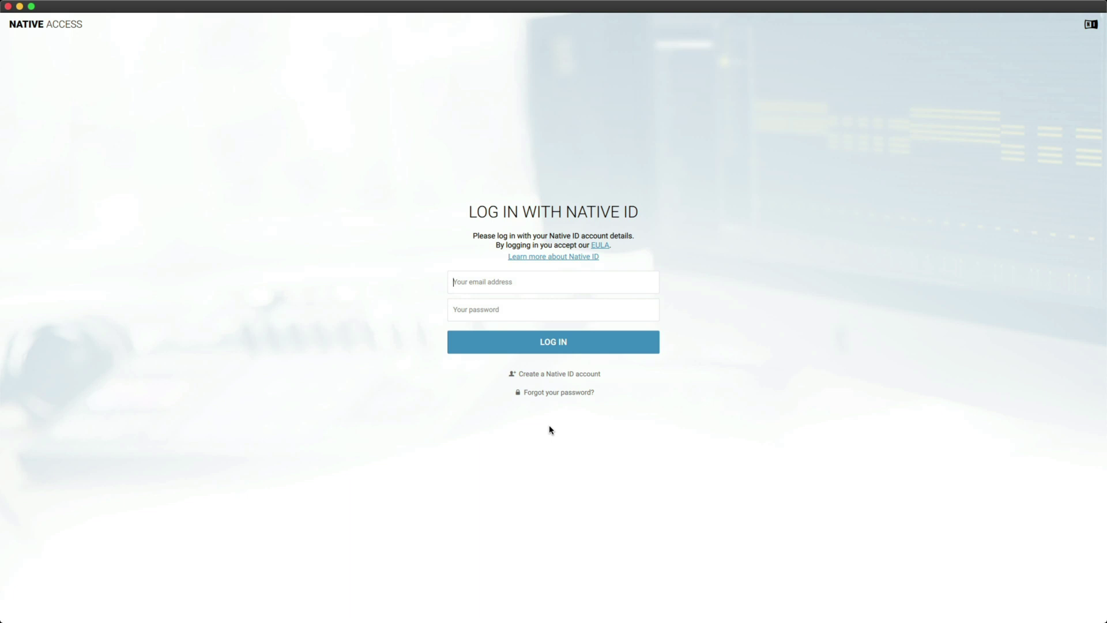
Log in to Native Access with the Native ID account e-mail and password.
key(Tab)
text(*********)
click(556, 351)
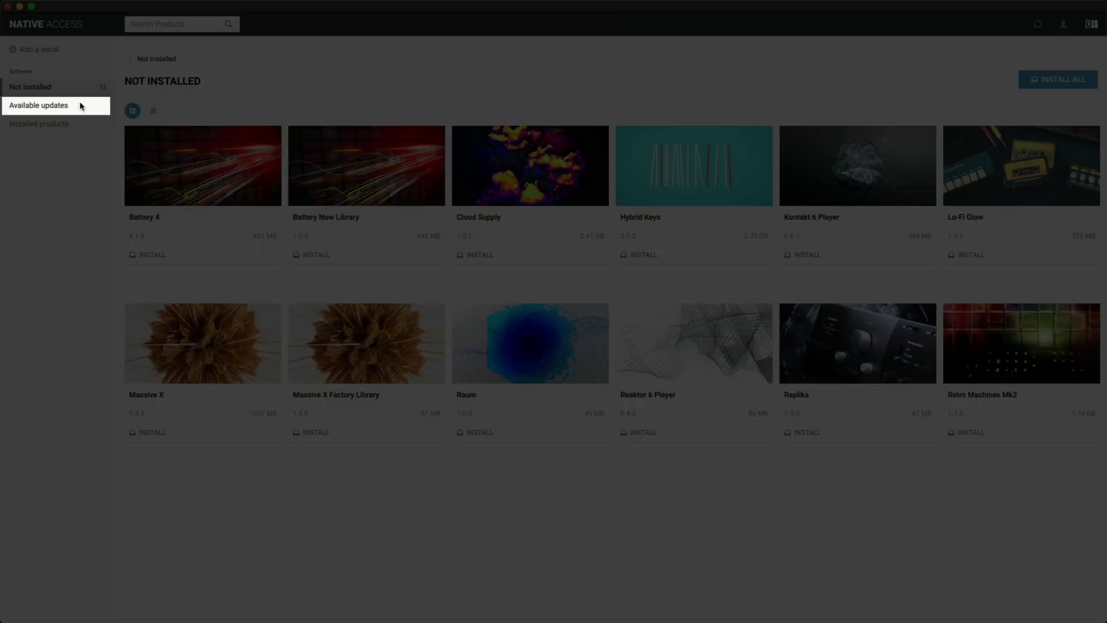
click(67, 107)
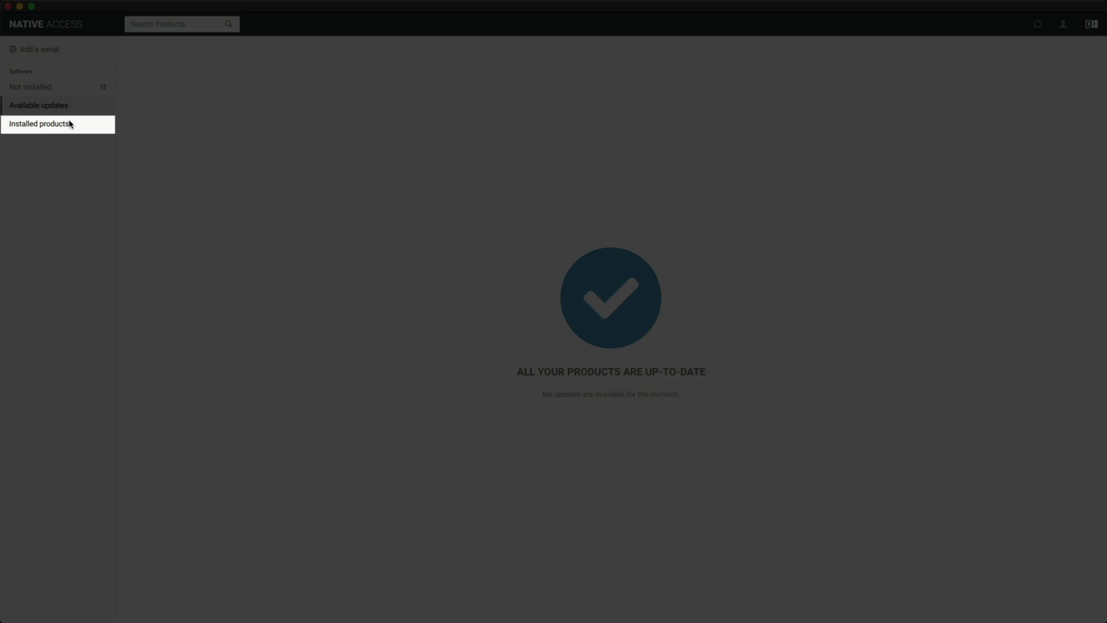
click(70, 124)
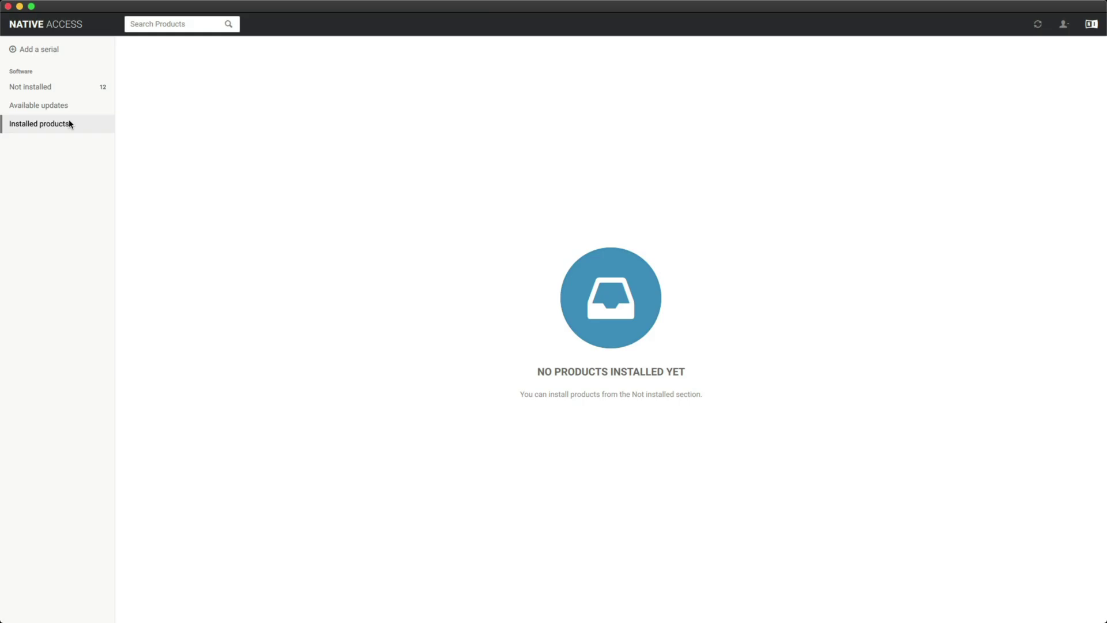
click(60, 90)
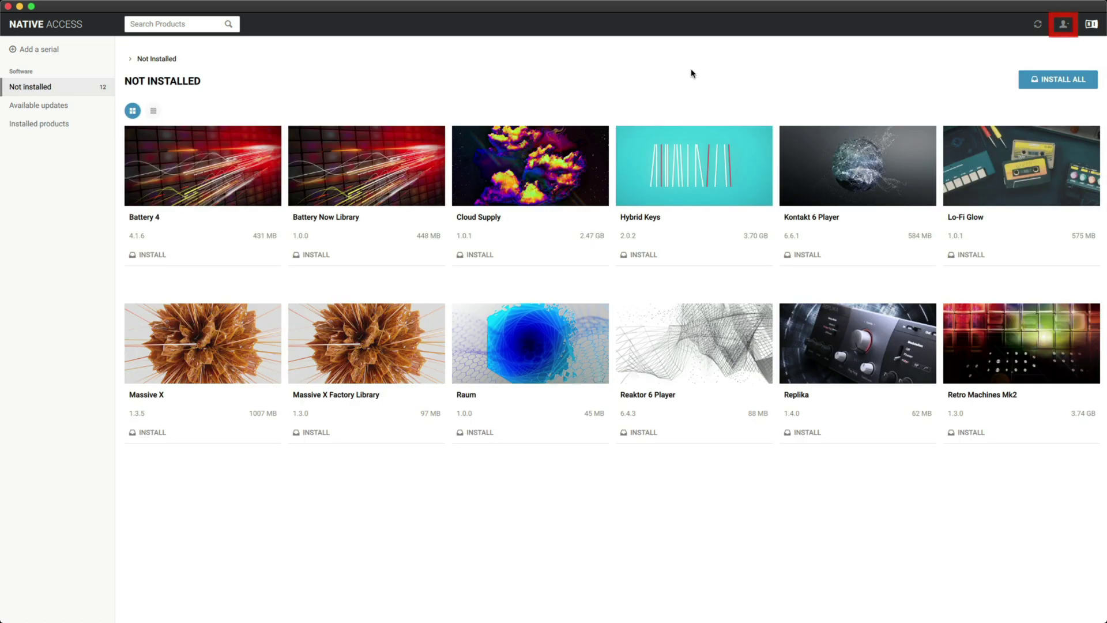
Open Native Access Preferences from the account menu to view the file locations.
click(1069, 29)
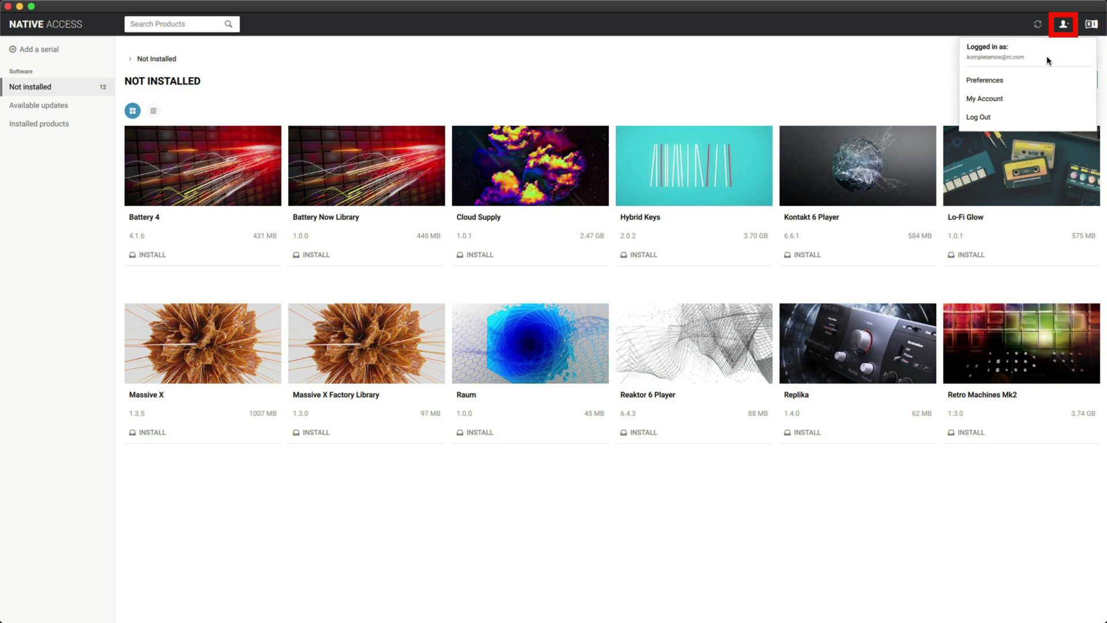
click(1032, 82)
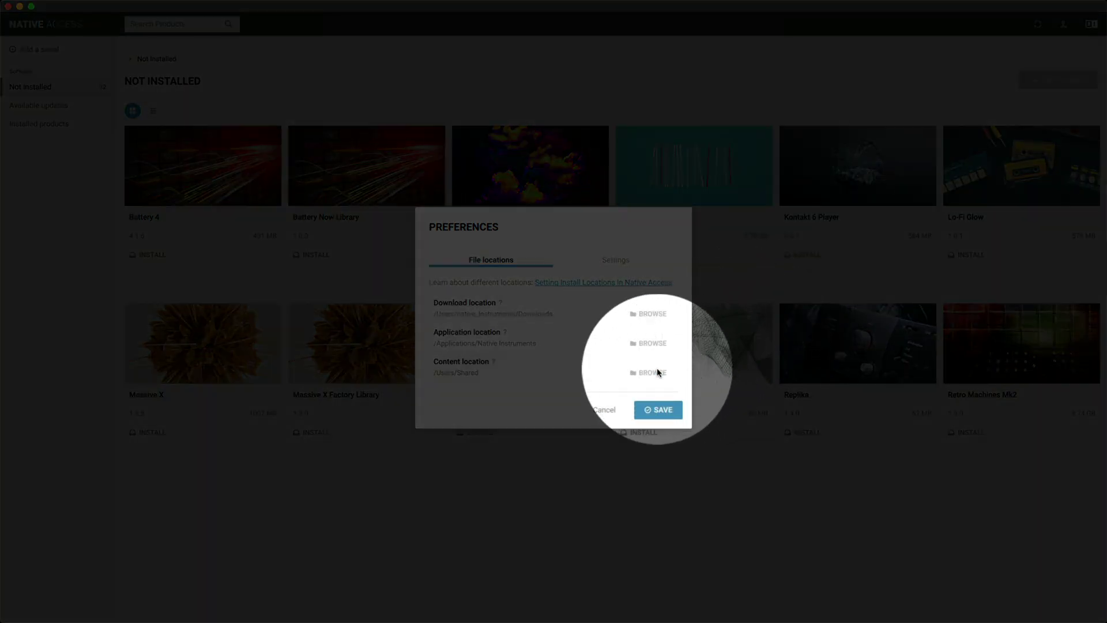
Change the content location from /Users/Shared to the USB DISK drive and save.
click(658, 371)
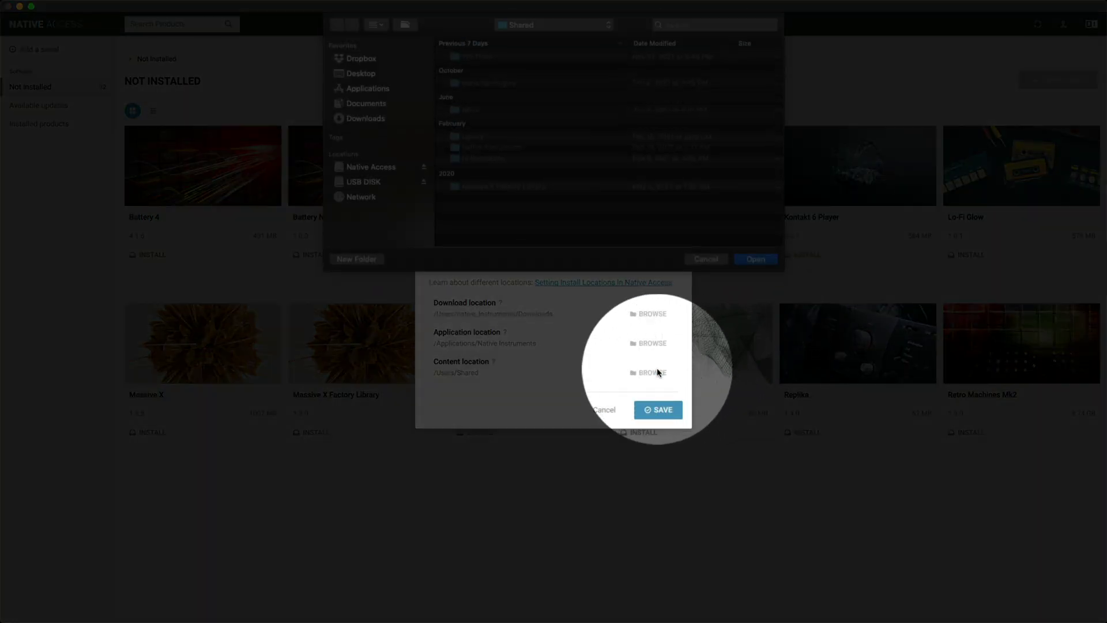
click(371, 182)
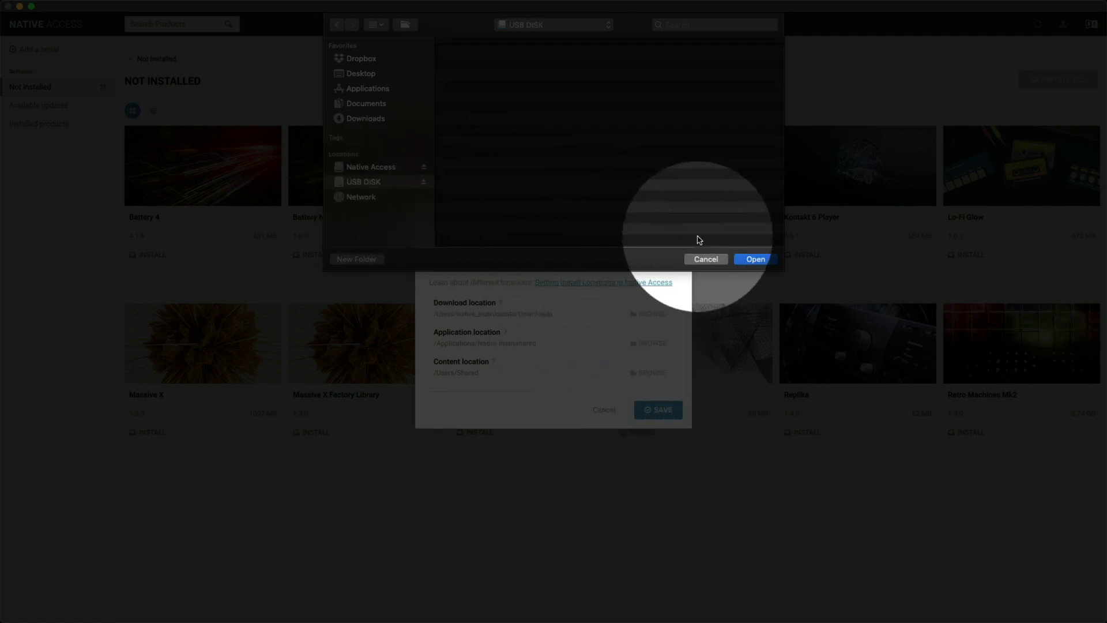
click(751, 259)
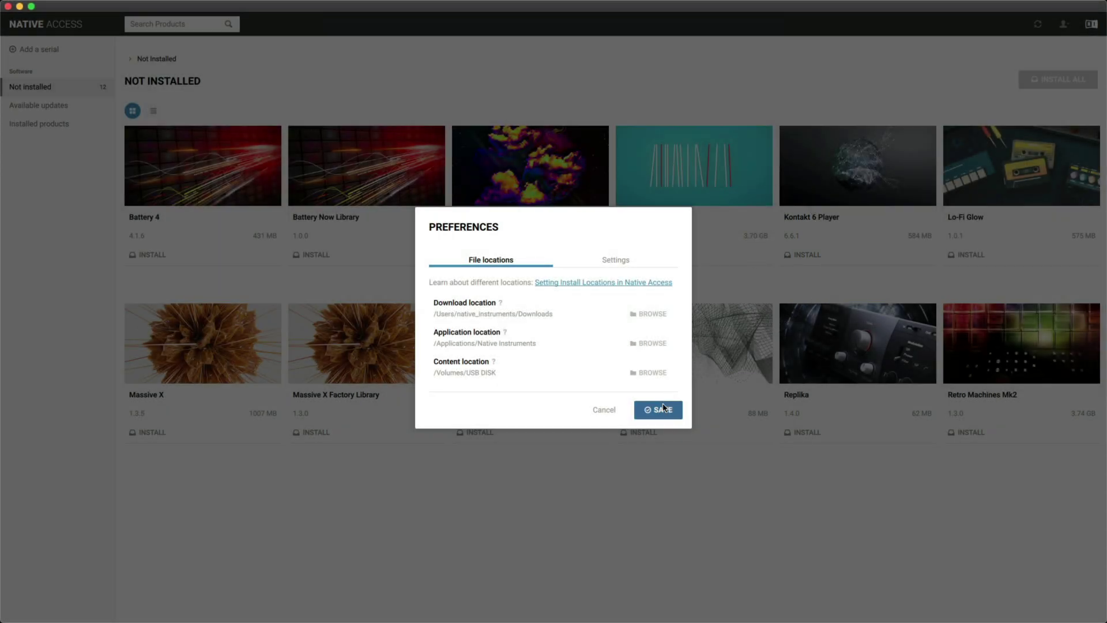
click(661, 410)
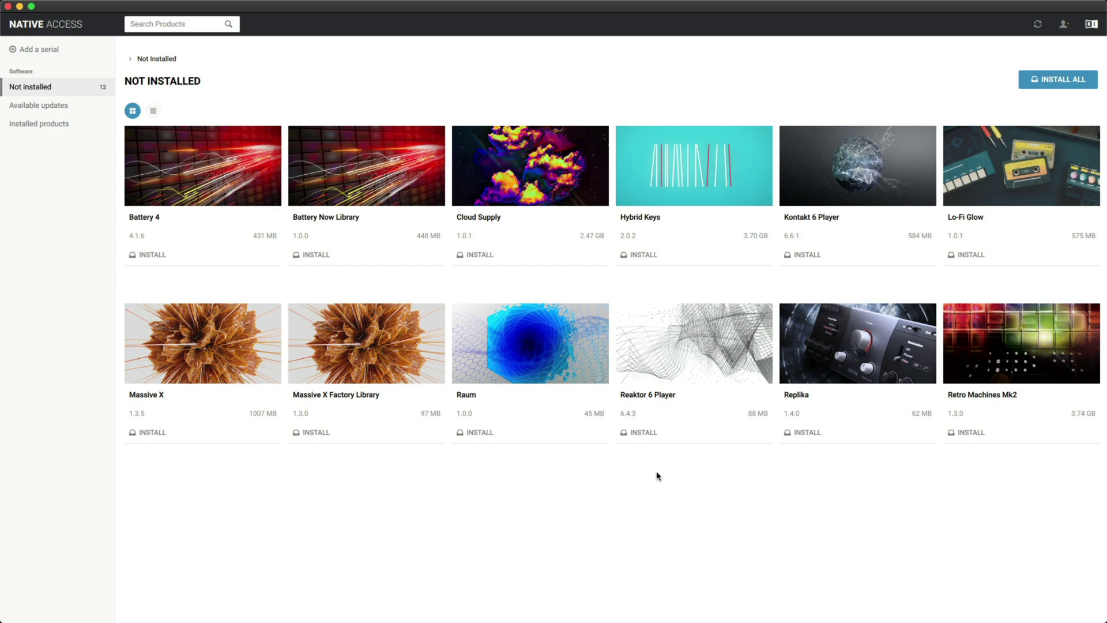
Install Kontakt 6 Player and Battery 4, check Installed products, then start installing Raum.
click(804, 255)
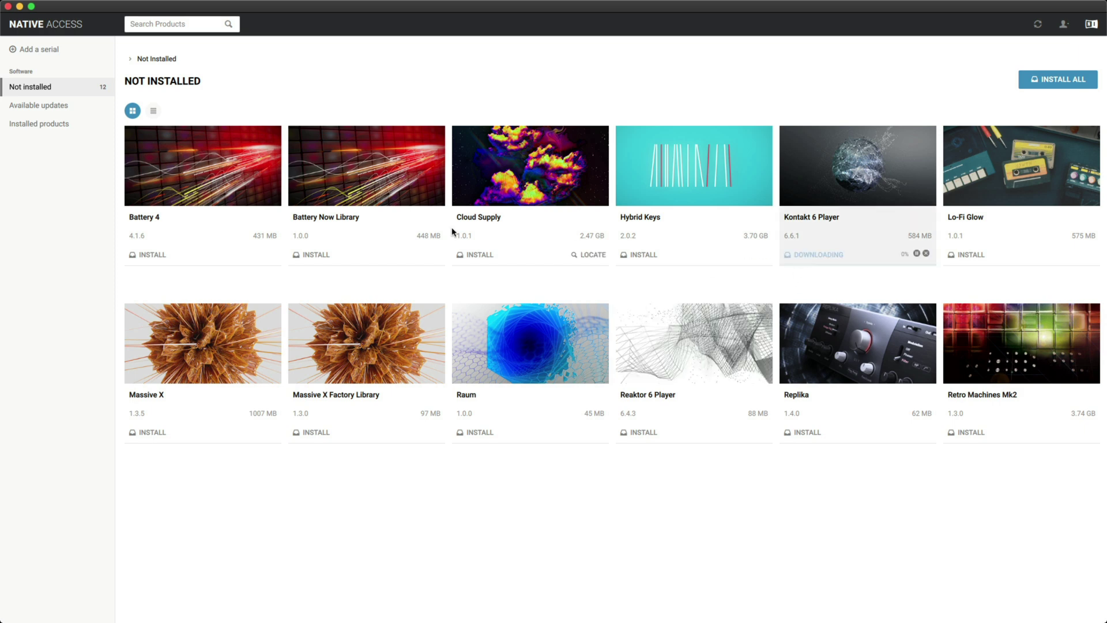
click(151, 254)
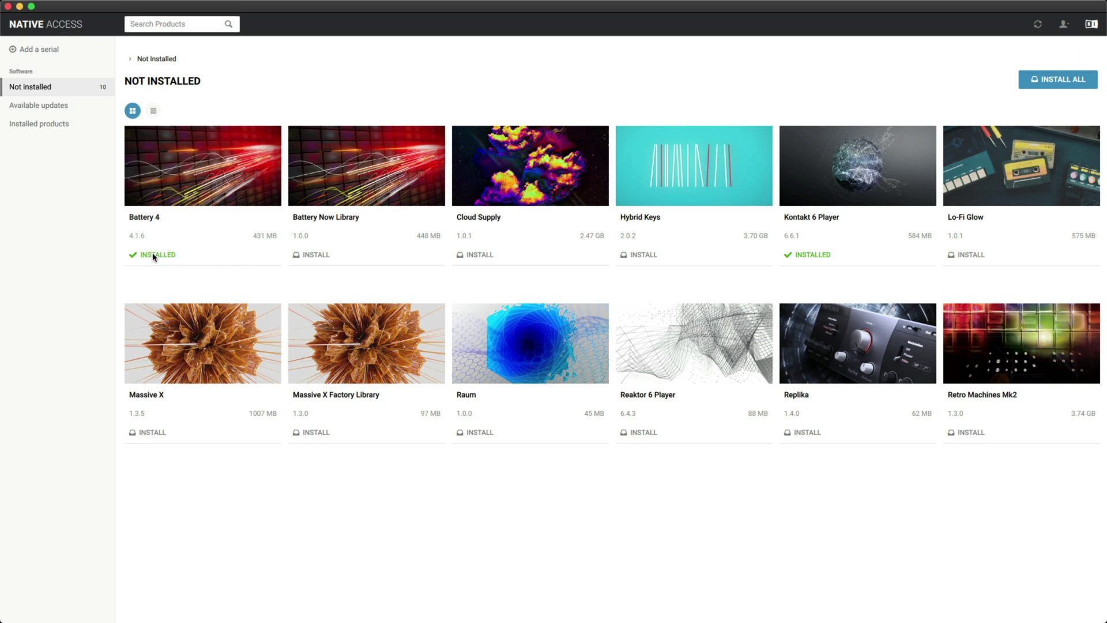
click(63, 126)
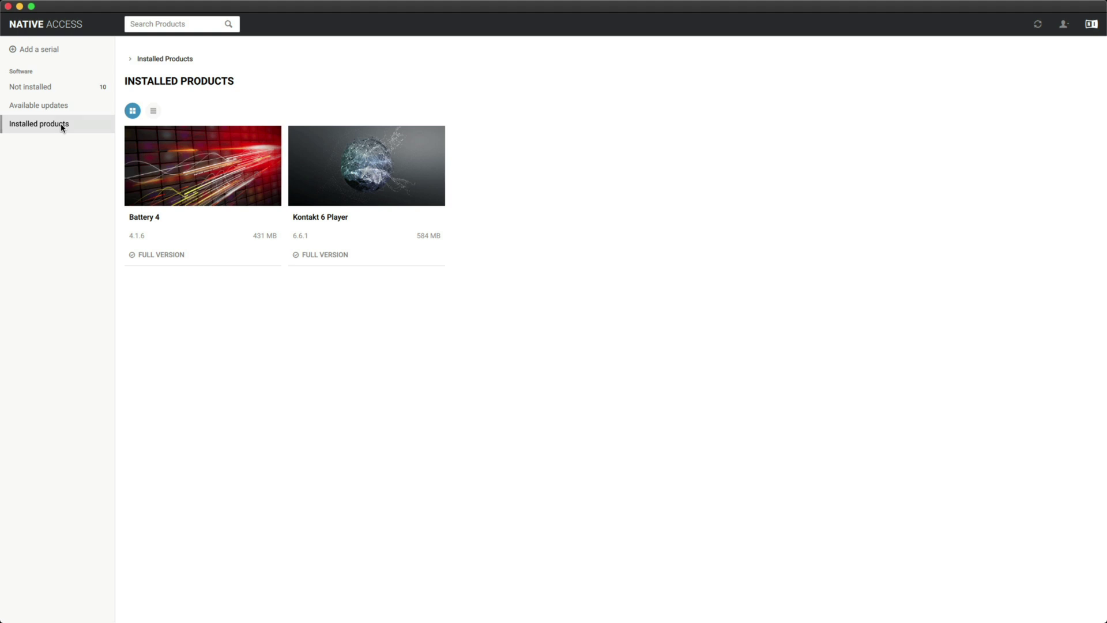
click(52, 89)
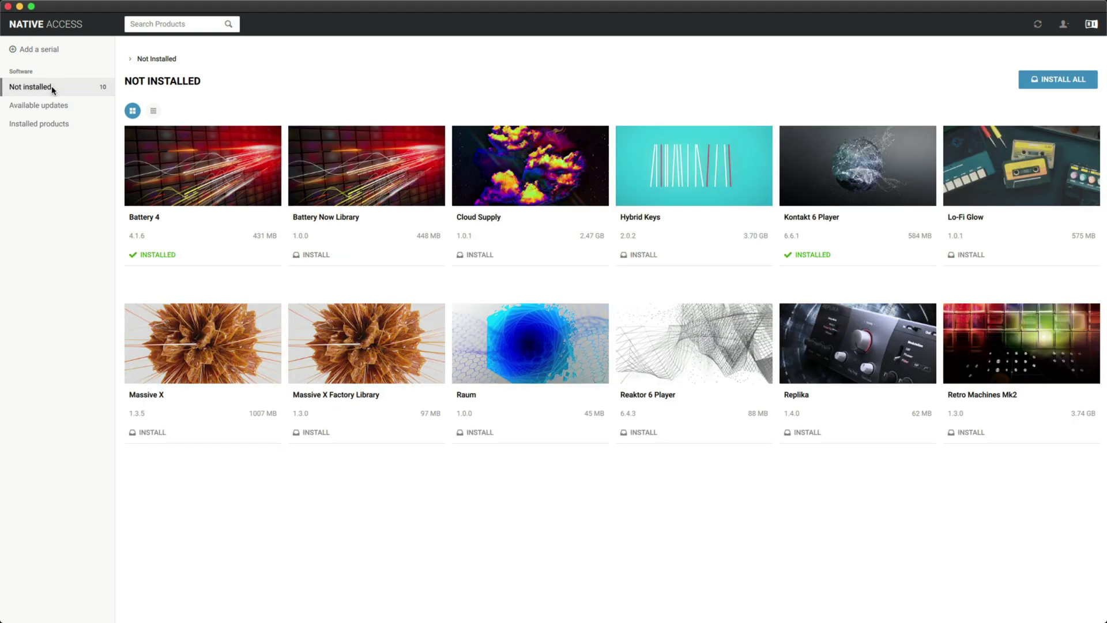
click(479, 433)
Queue Replika and all remaining products, then reinstall Raum from Installed products.
click(797, 433)
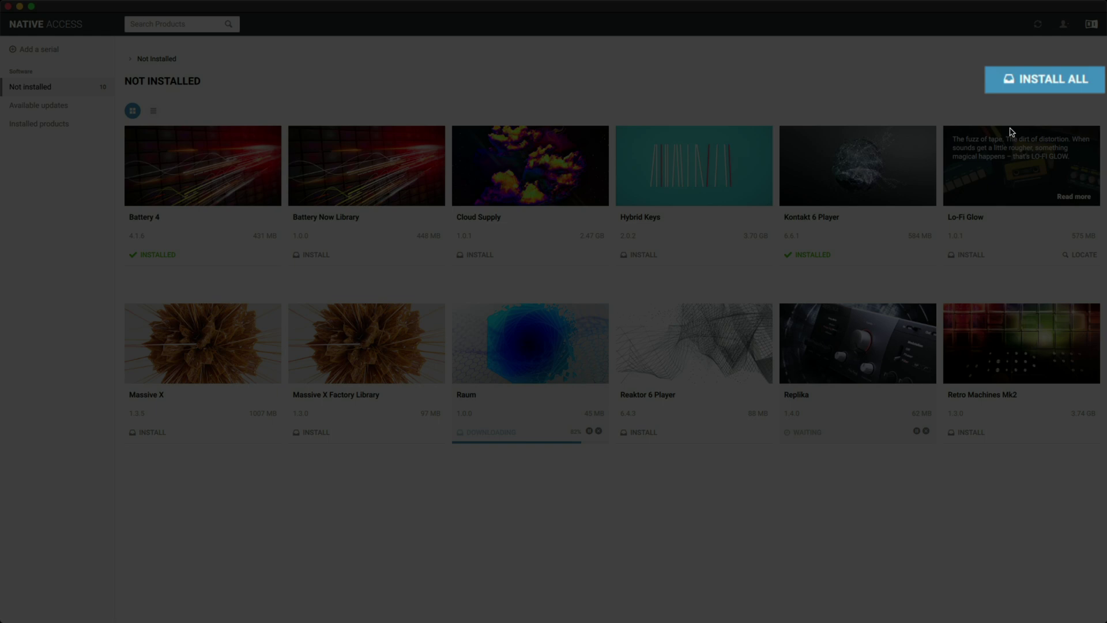
click(1028, 81)
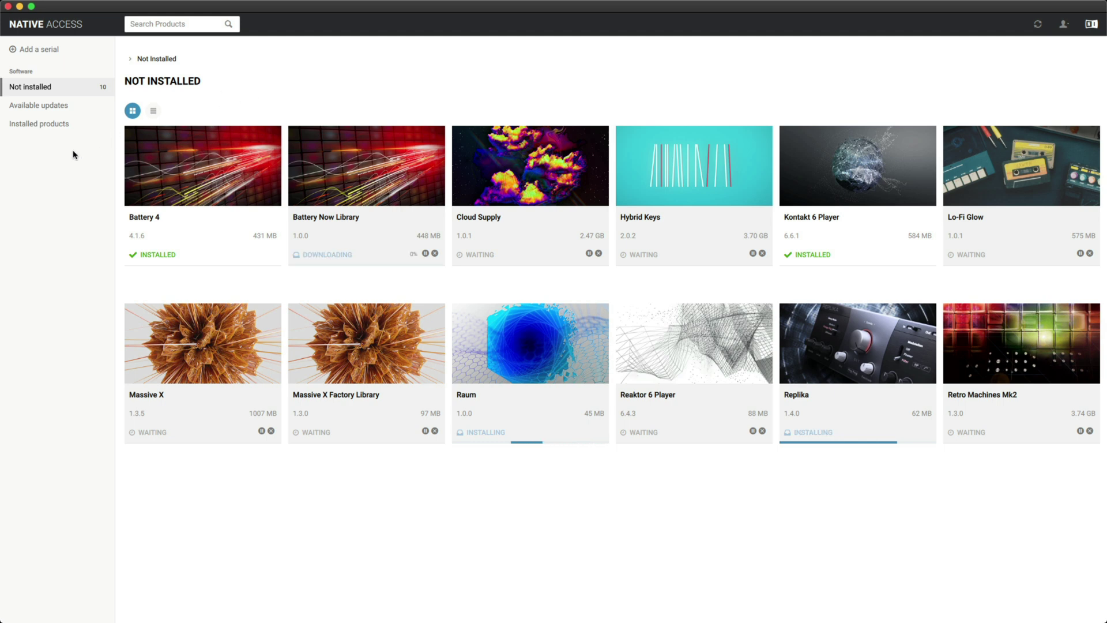
click(52, 125)
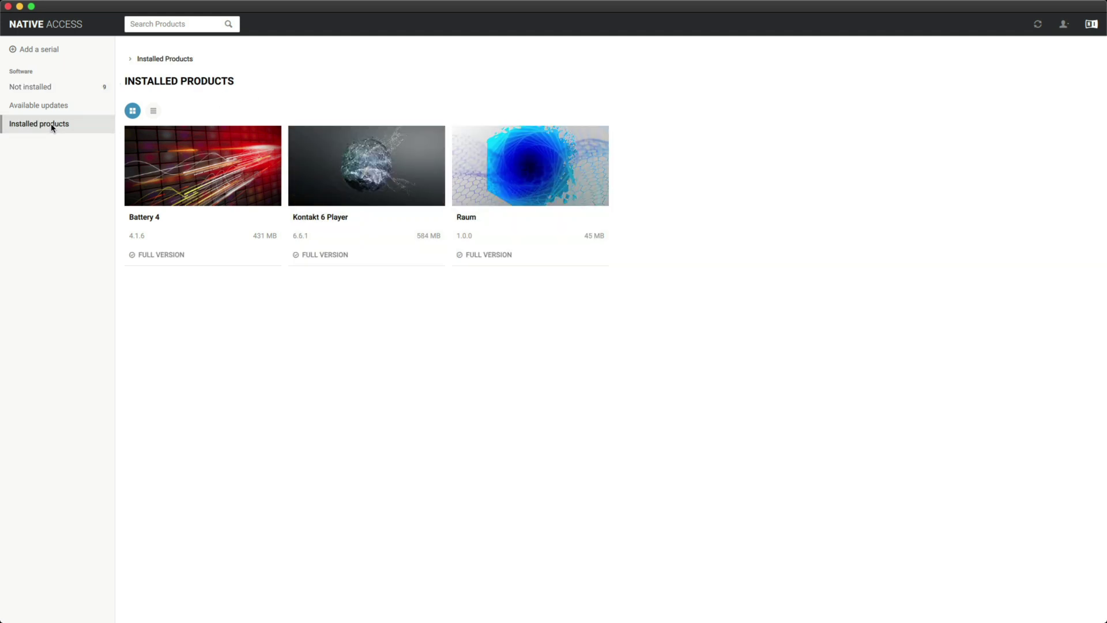
click(484, 255)
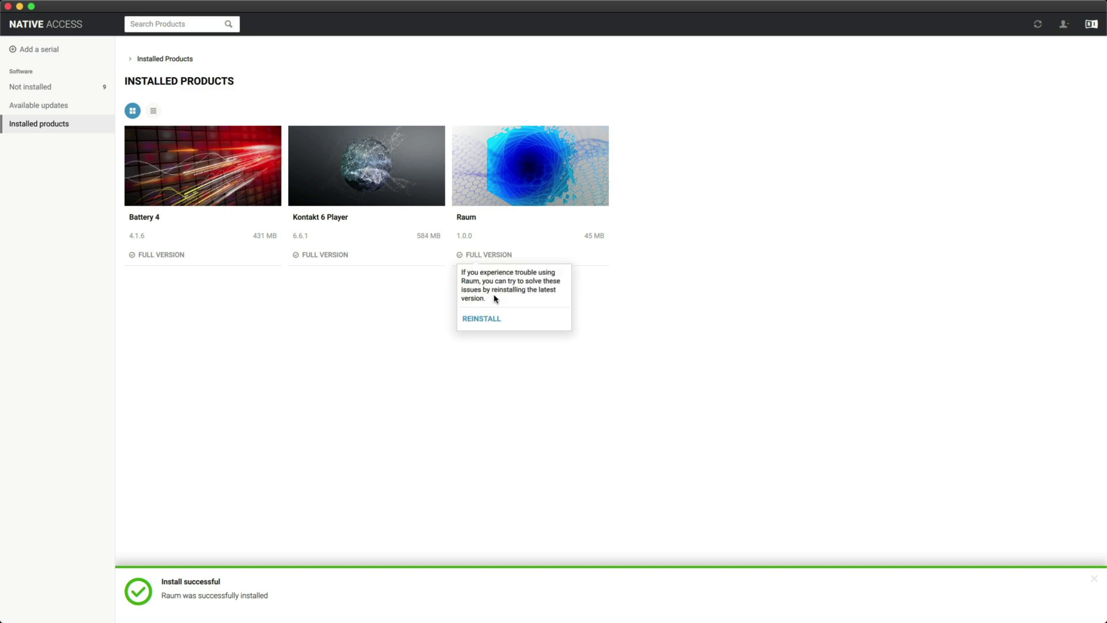
click(506, 324)
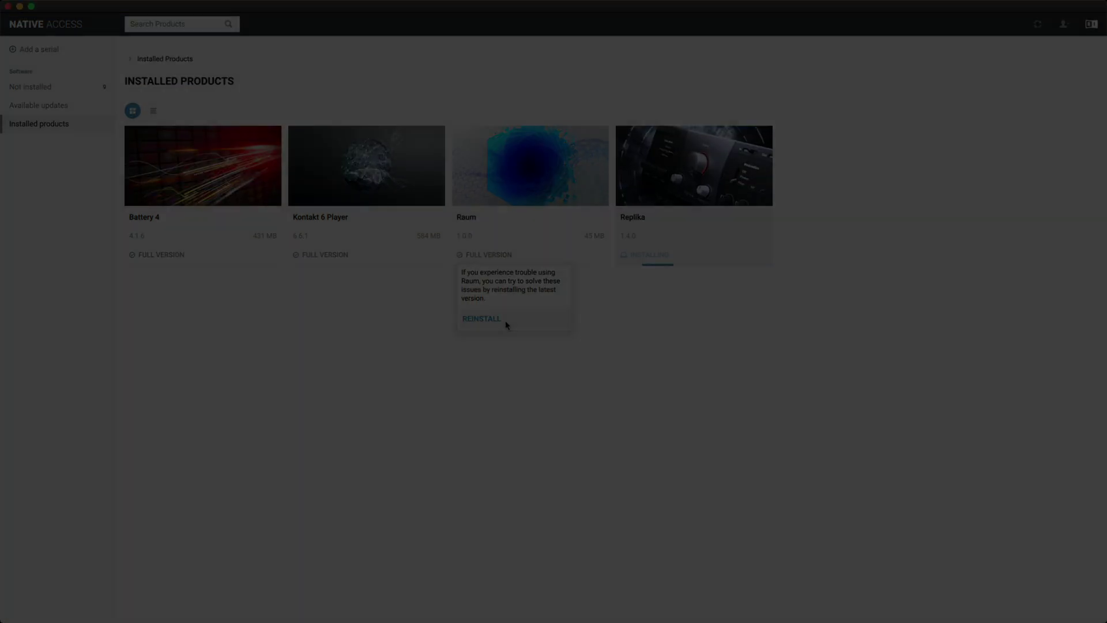